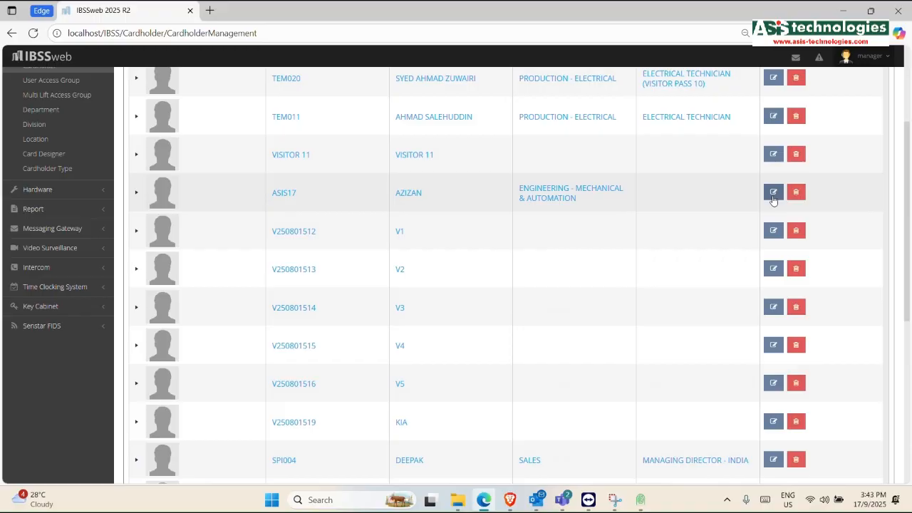
Step: Open ASIS17's Edit Cardholder form on the Biometric tab with its empty Face Recognition section
click(774, 199)
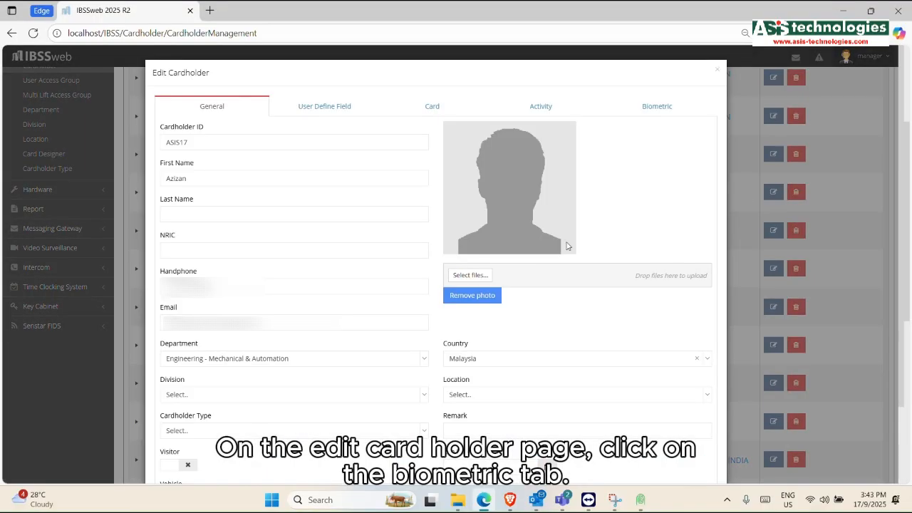
click(661, 106)
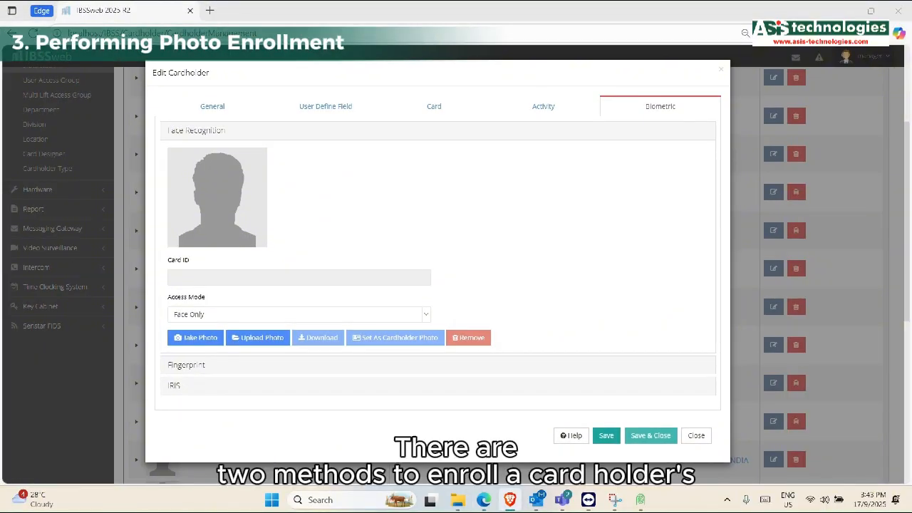
Step: Start Take Photo enrollment, enter the cardholder's card number for verification, and confirm it
click(200, 339)
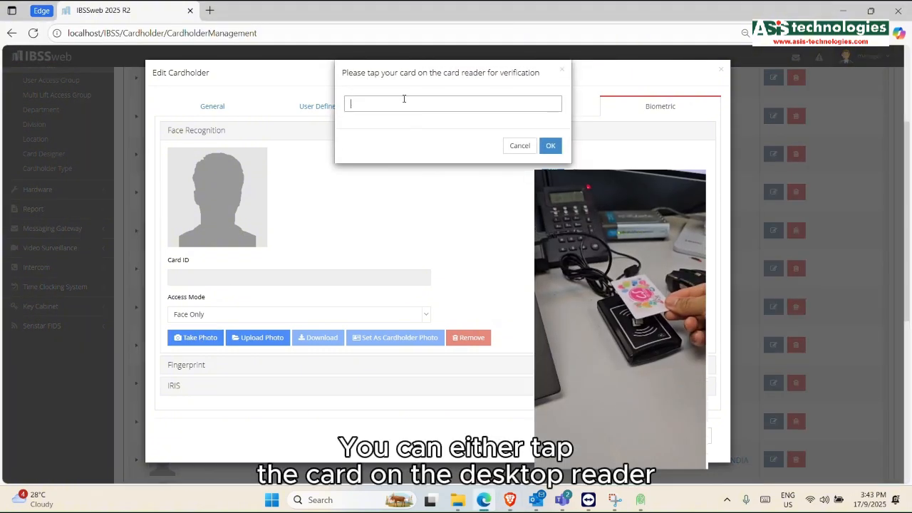
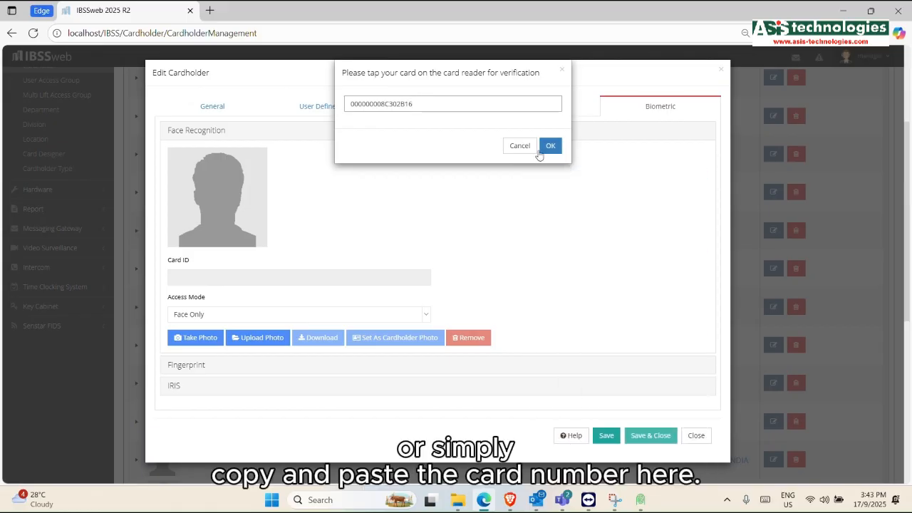
click(549, 148)
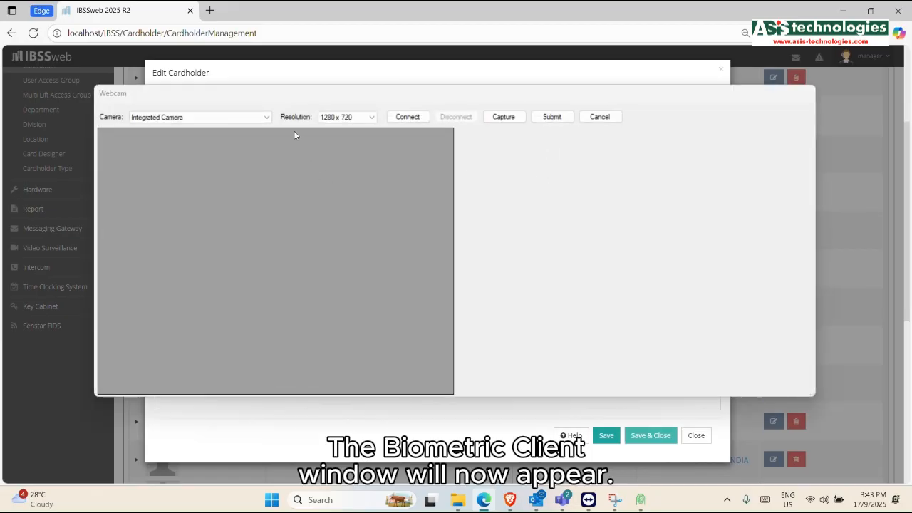
Step: Select Microsoft LifeCam Studio at 1280 x 720, connect it, and capture a face still
click(265, 116)
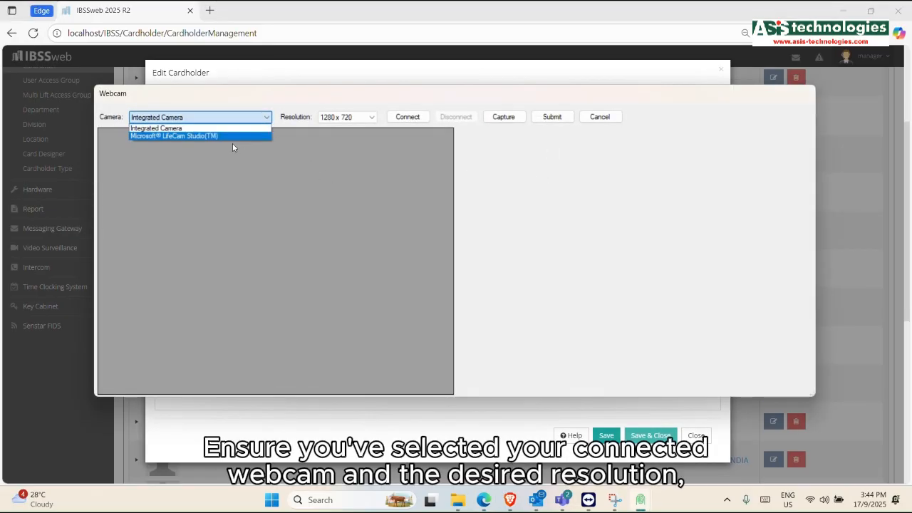
click(233, 136)
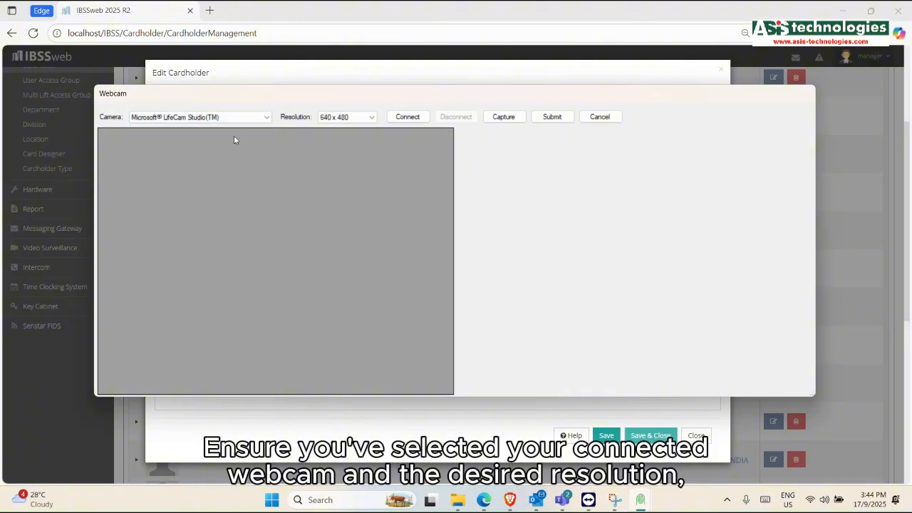
click(368, 117)
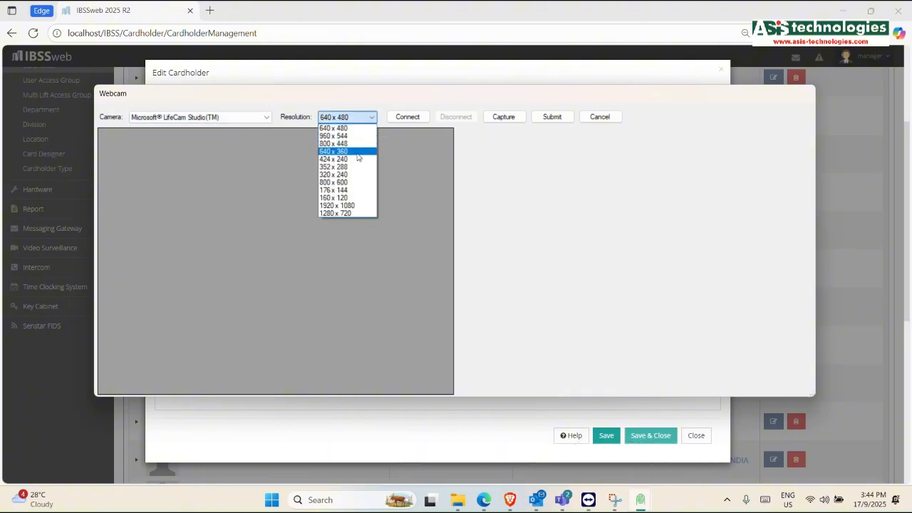
click(348, 212)
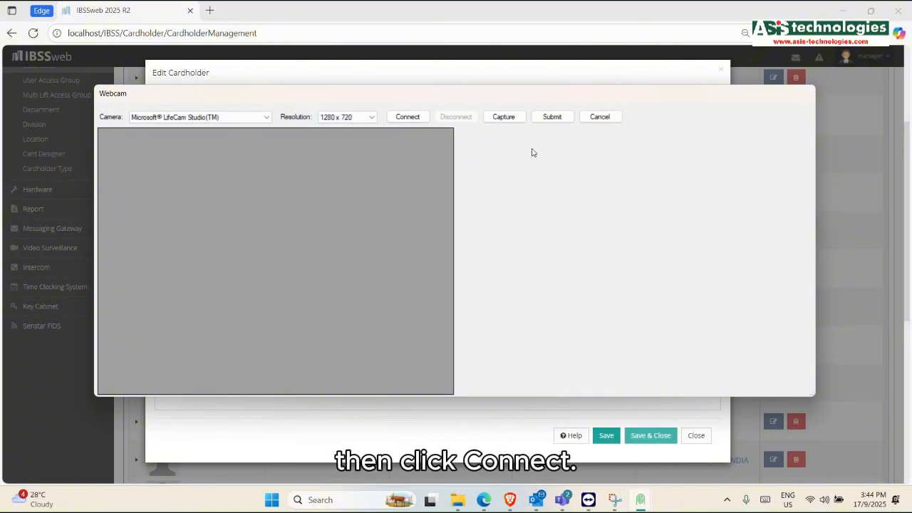
click(410, 119)
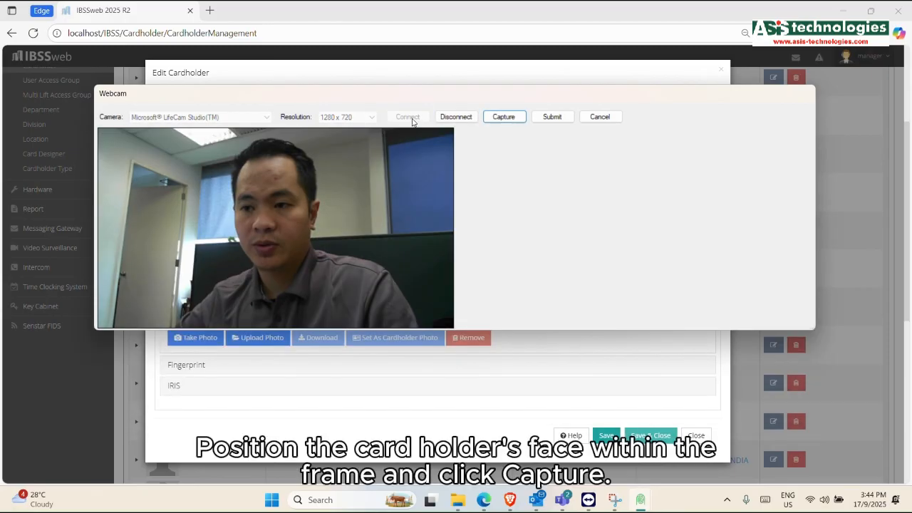
click(518, 118)
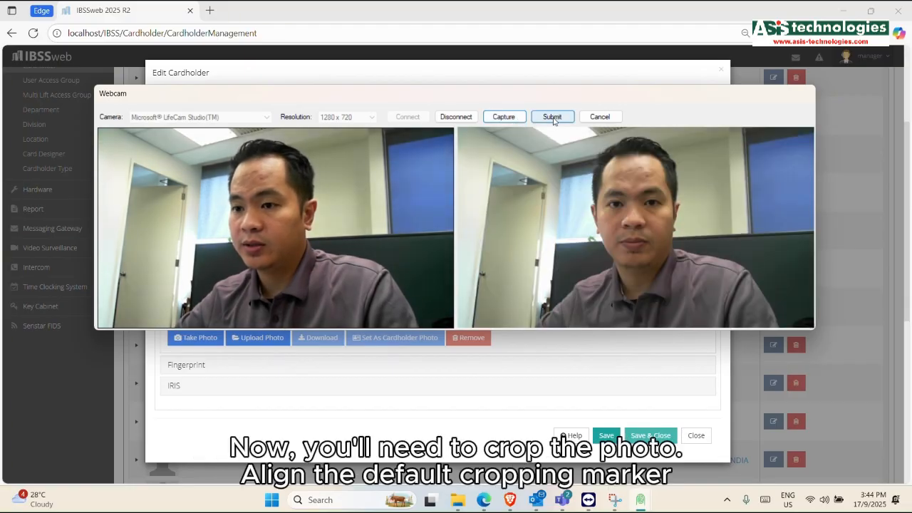
Step: Submit the captured photo, move the crop frame up over the face, and apply Crop & Submit
click(553, 118)
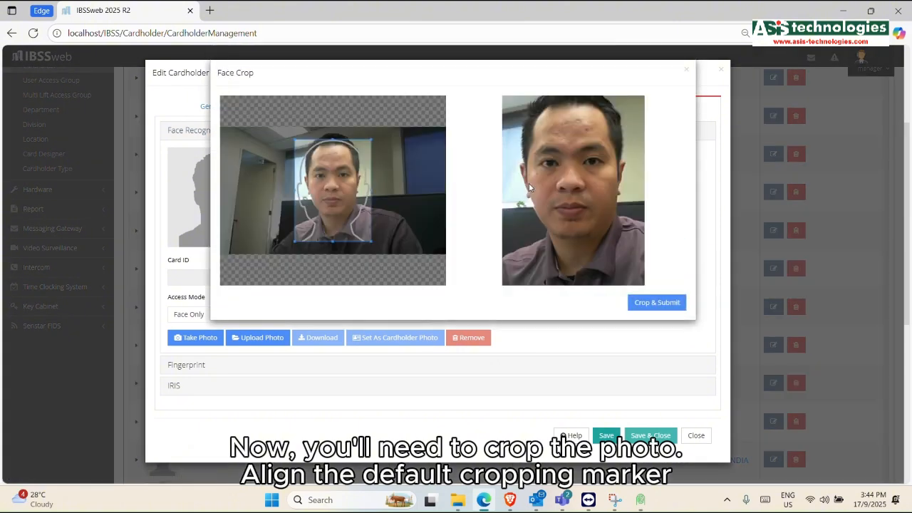
mouse_move(323, 188)
mouse_down()
mouse_move(321, 175)
mouse_move(334, 177)
mouse_up()
scroll(323, 176, up, 1)
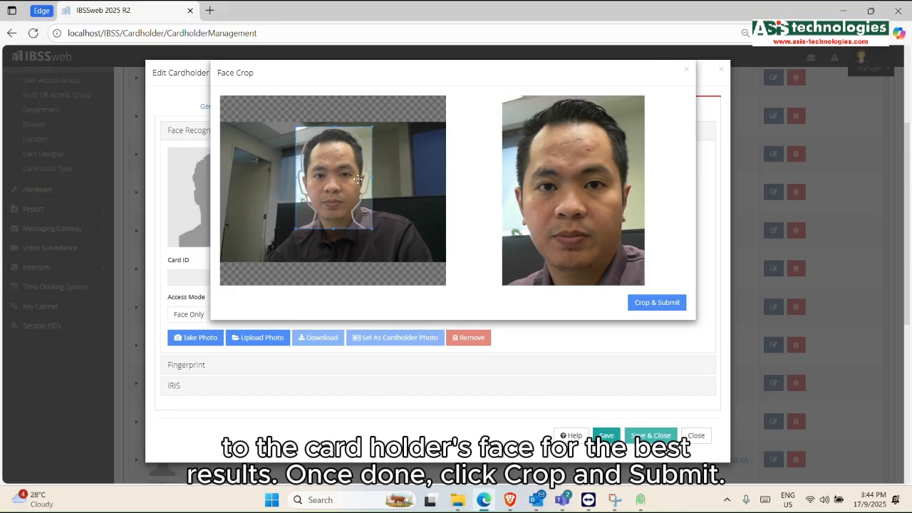
click(677, 304)
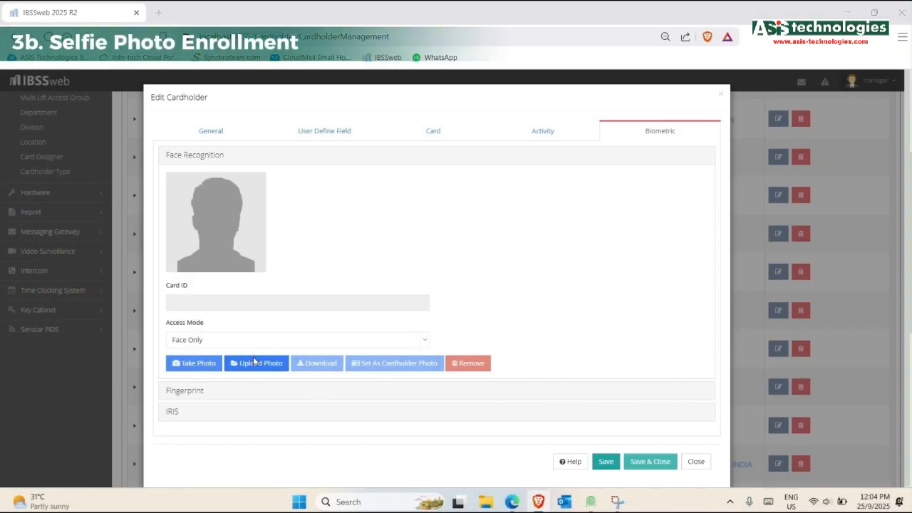
Step: Upload no-smile-passport-photo-v2-722x675.jpg as a face photo and confirm the card verification
click(254, 362)
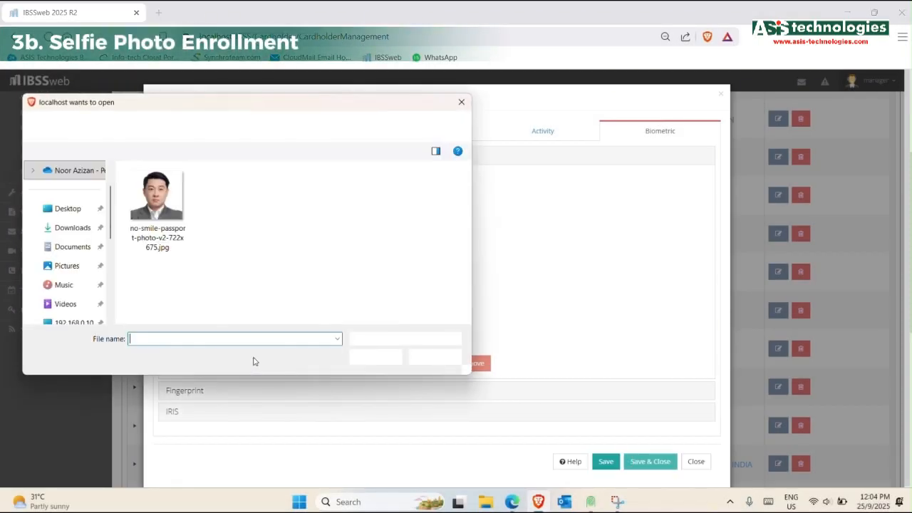
click(157, 204)
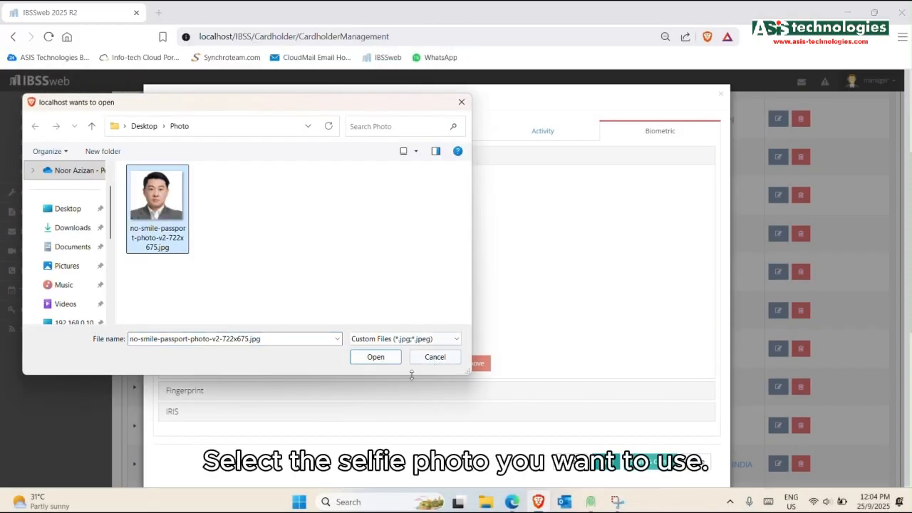
click(375, 357)
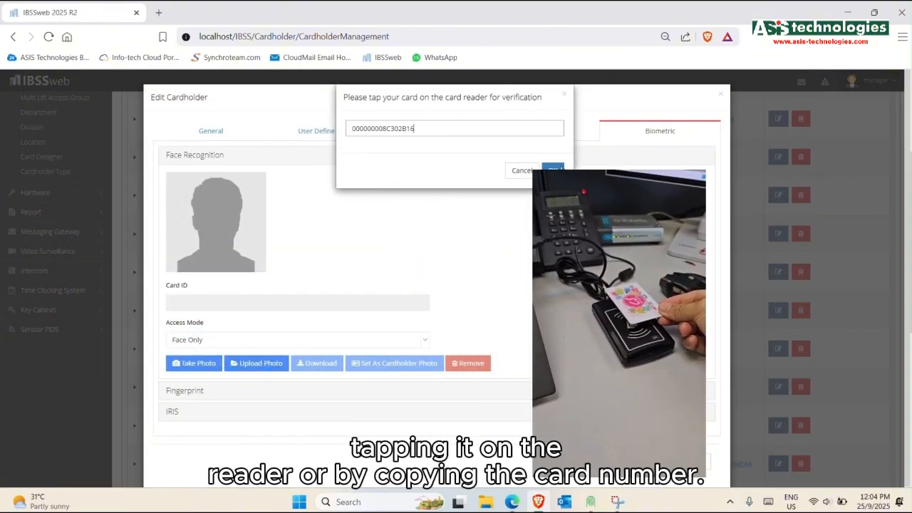
click(555, 171)
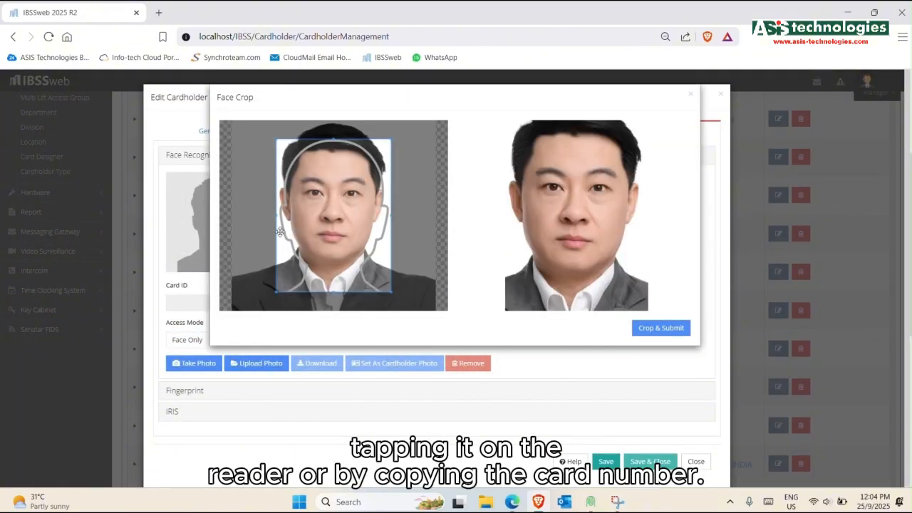
Step: Align the crop frame around the face, apply Crop & Submit, and save the cardholder record
scroll(334, 218, up, 3)
scroll(335, 218, down, 2)
mouse_move(347, 185)
mouse_down()
mouse_move(343, 222)
mouse_move(345, 185)
mouse_up()
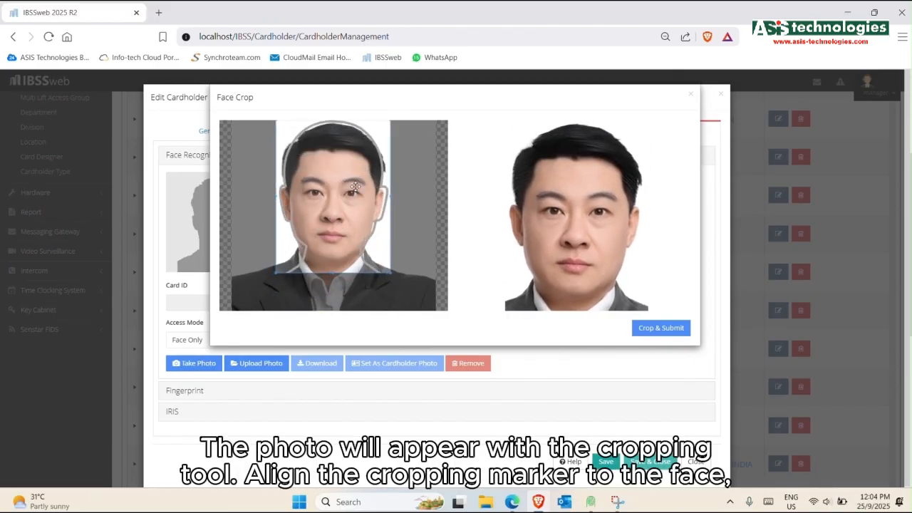
click(663, 330)
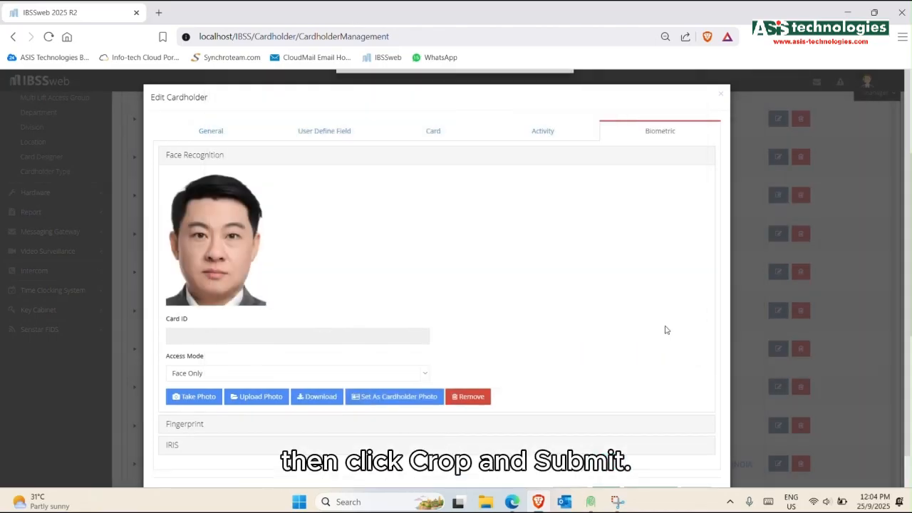
scroll(572, 352, down, 3)
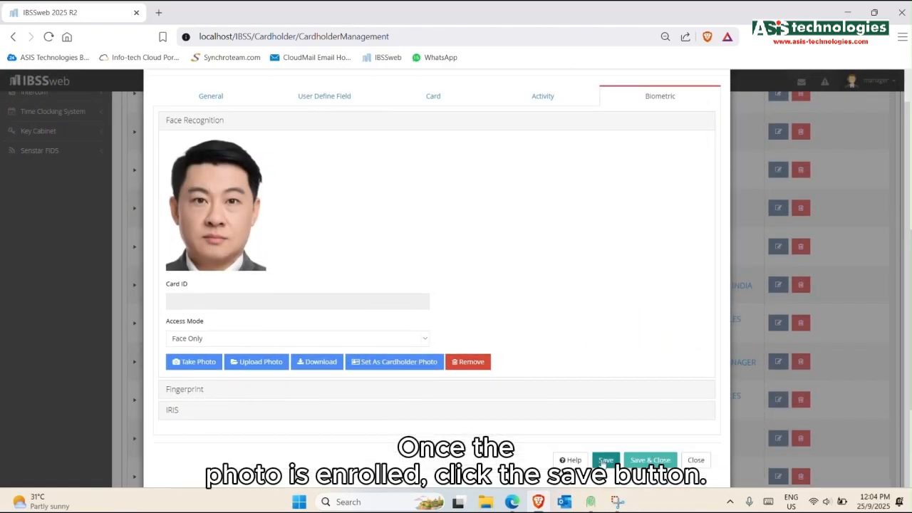
click(605, 460)
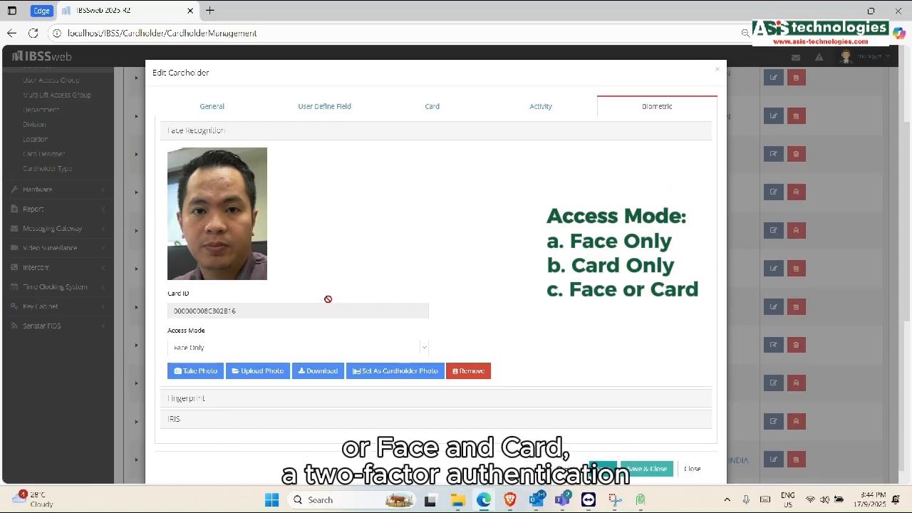
Step: Download the face template to the reader, then Save & Close the cardholder record
click(330, 371)
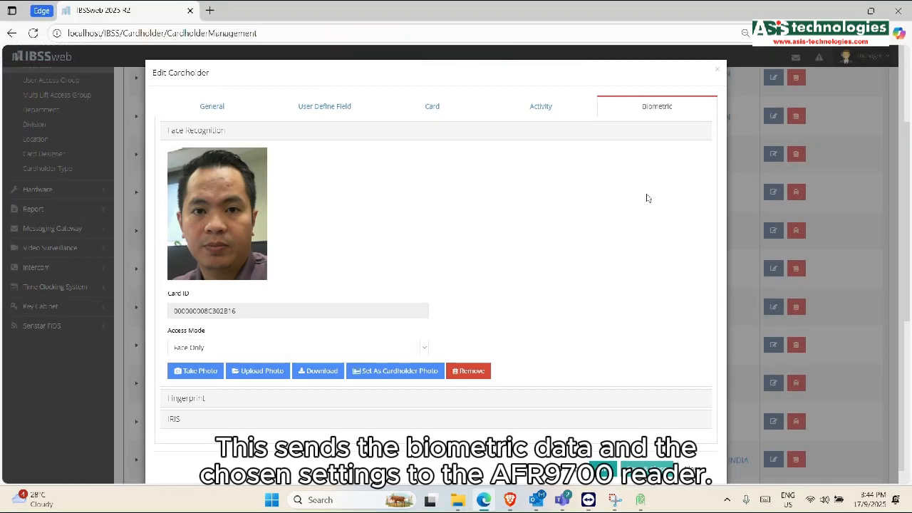
scroll(693, 349, down, 1)
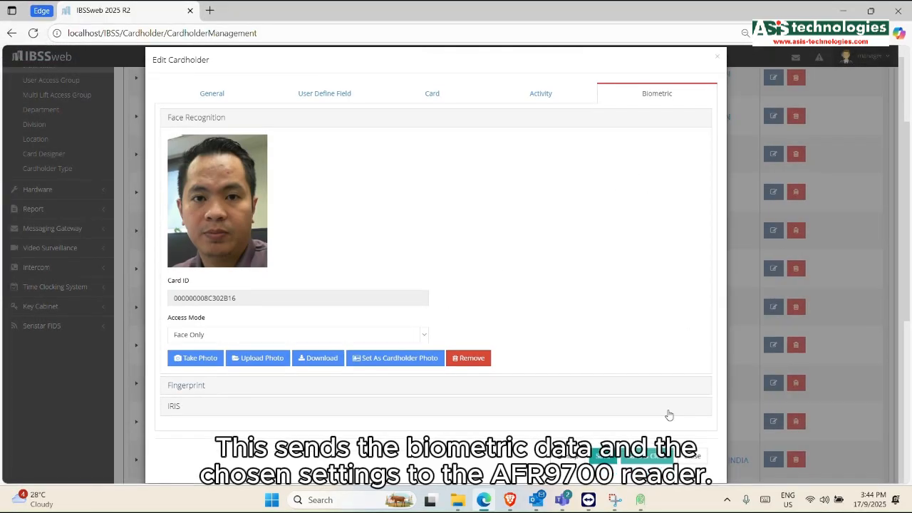
click(647, 456)
scroll(220, 310, up, 5)
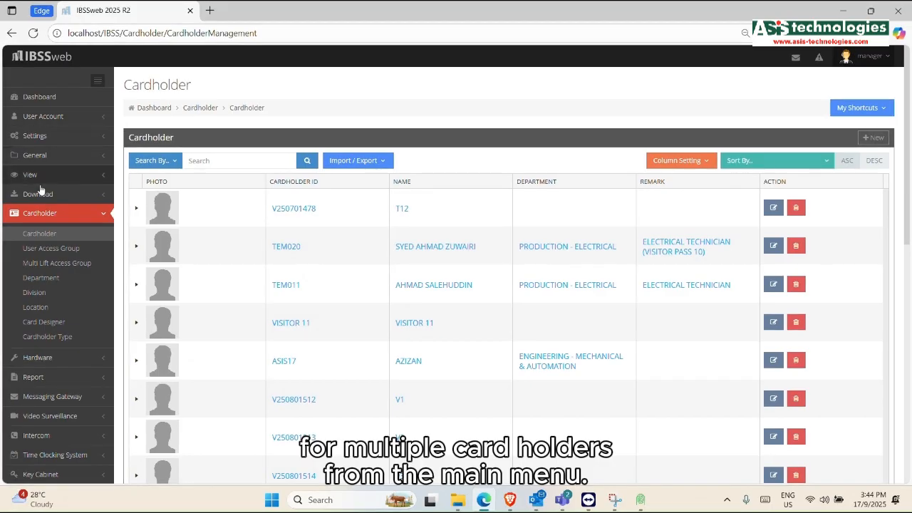
Step: Queue a Face Recognition download of face templates for all cards to reader GO-R1 and start it
click(64, 198)
scroll(50, 207, down, 1)
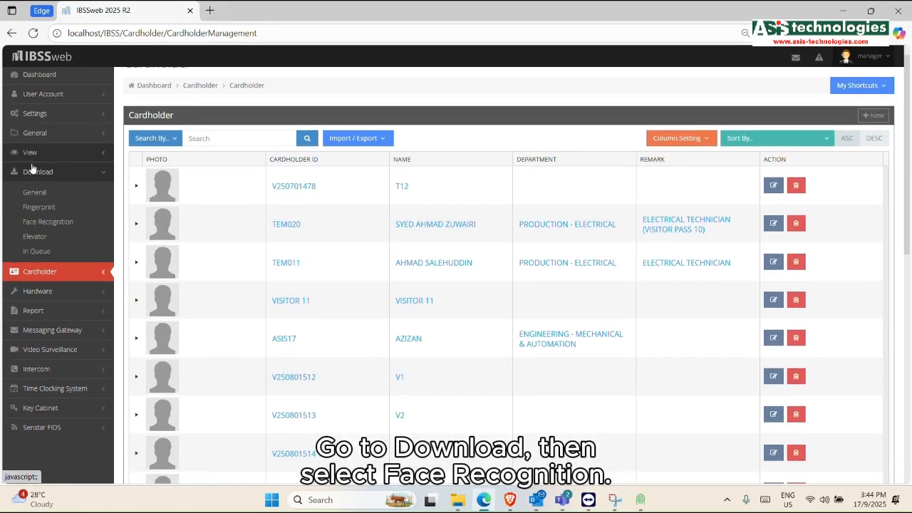
click(47, 222)
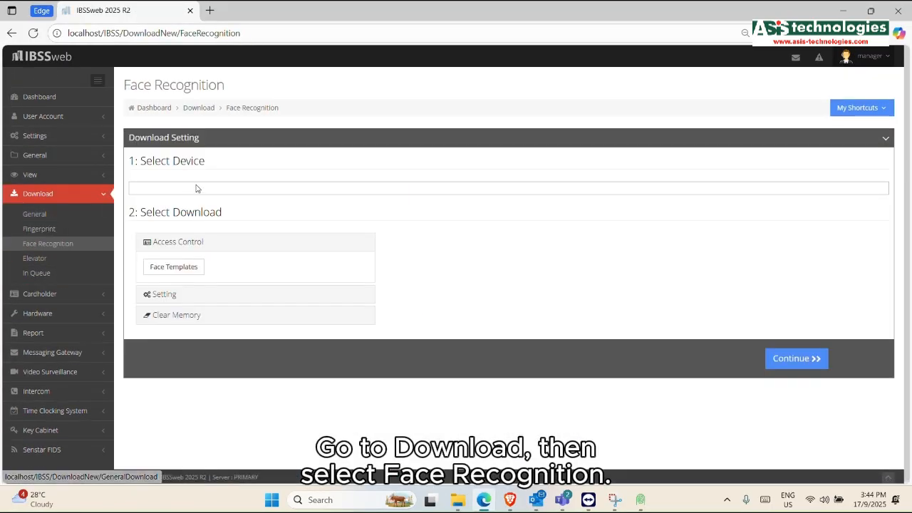
click(198, 190)
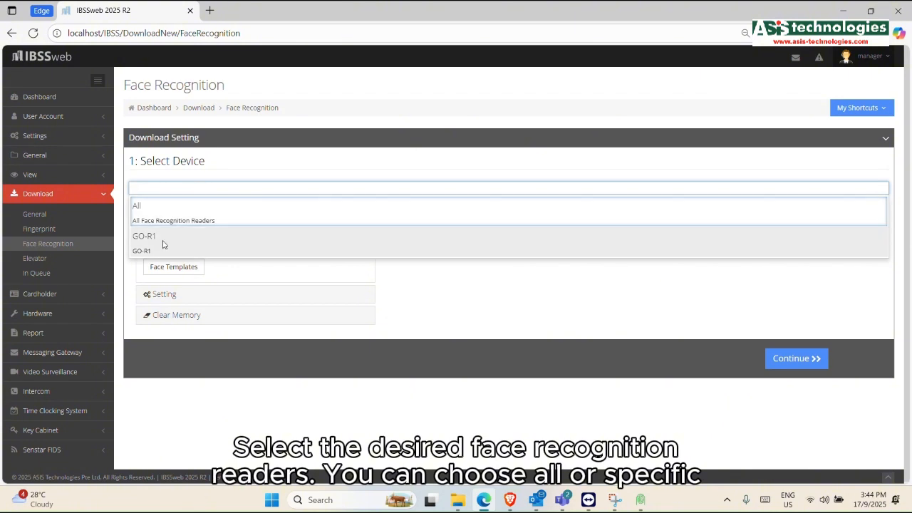
click(163, 245)
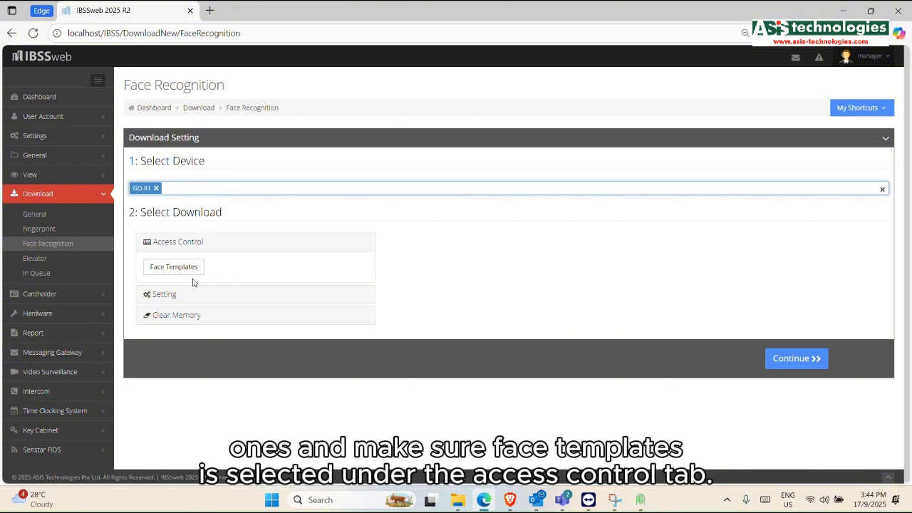
click(178, 270)
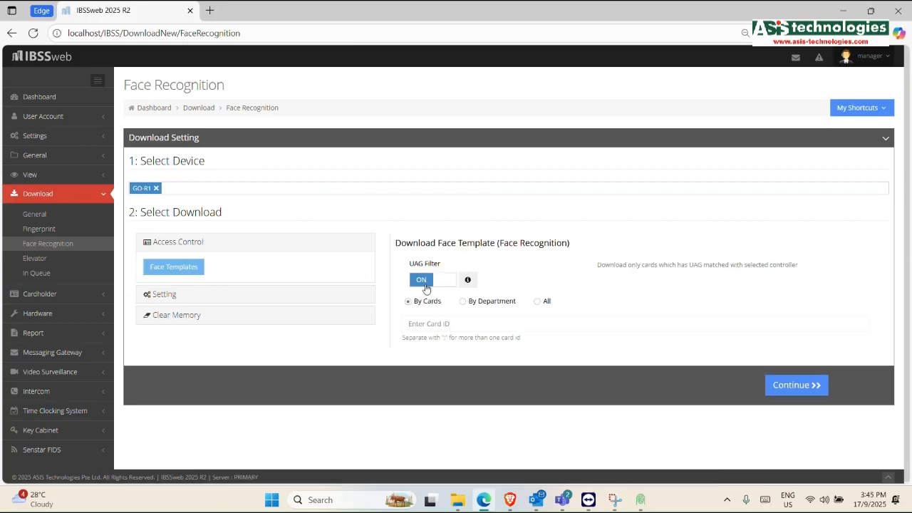
click(538, 305)
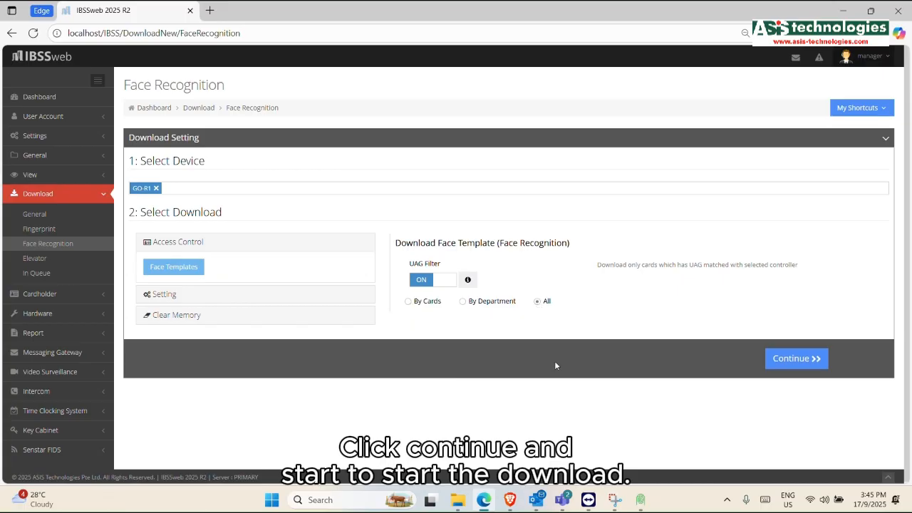
click(797, 358)
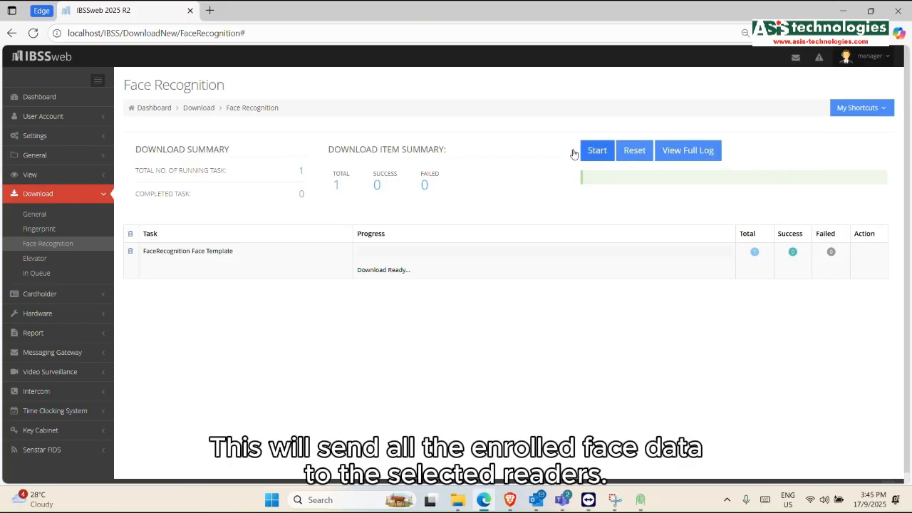
click(601, 151)
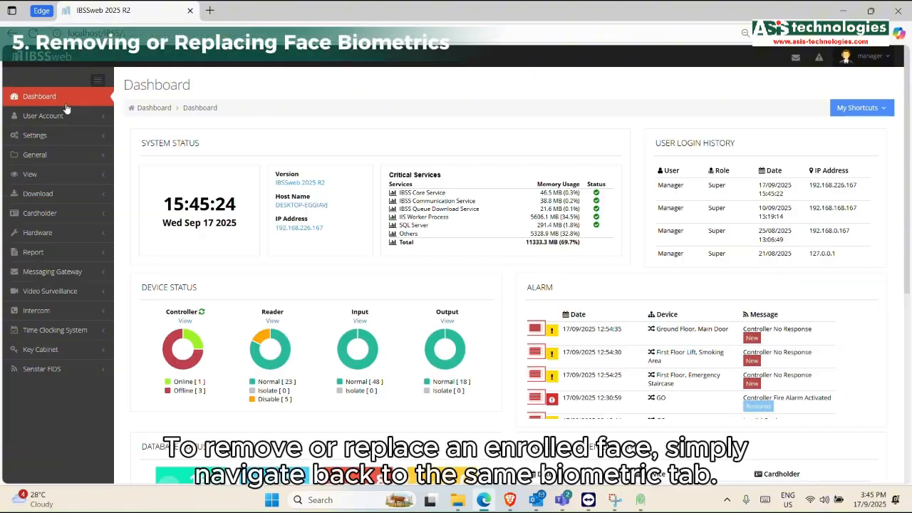
Step: Go back to the Cardholder list and open the cardholder's record for editing
click(42, 206)
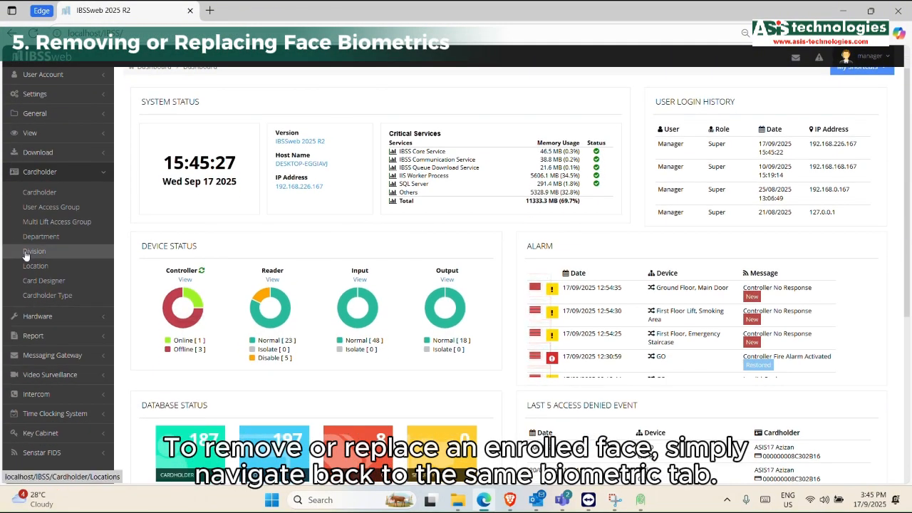
click(61, 226)
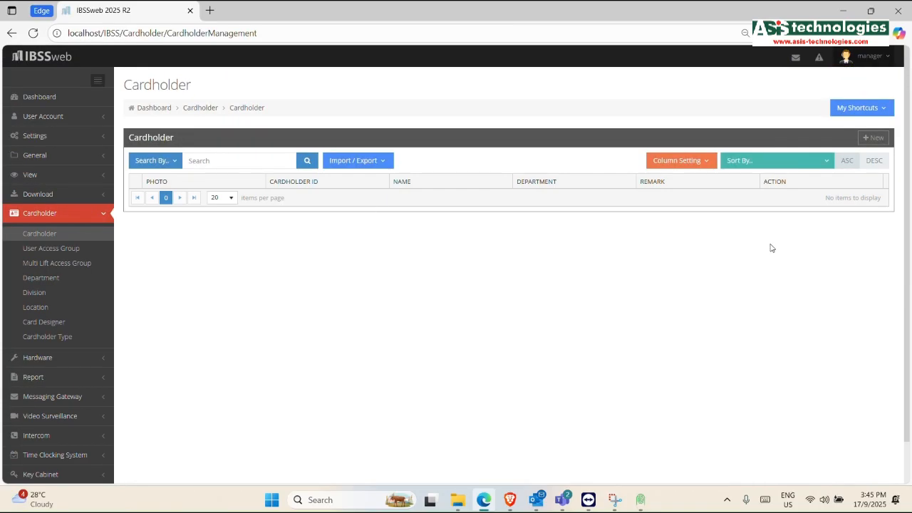
scroll(519, 302, down, 10)
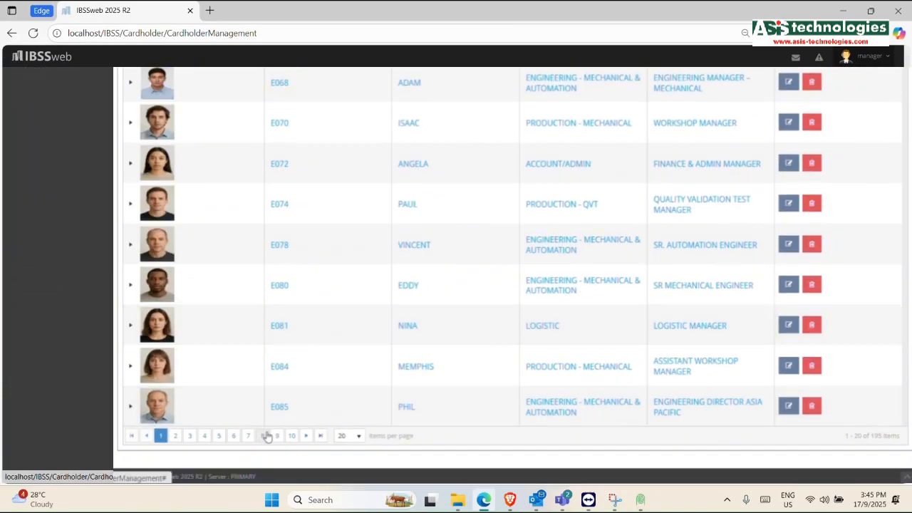
click(263, 435)
scroll(584, 342, up, 5)
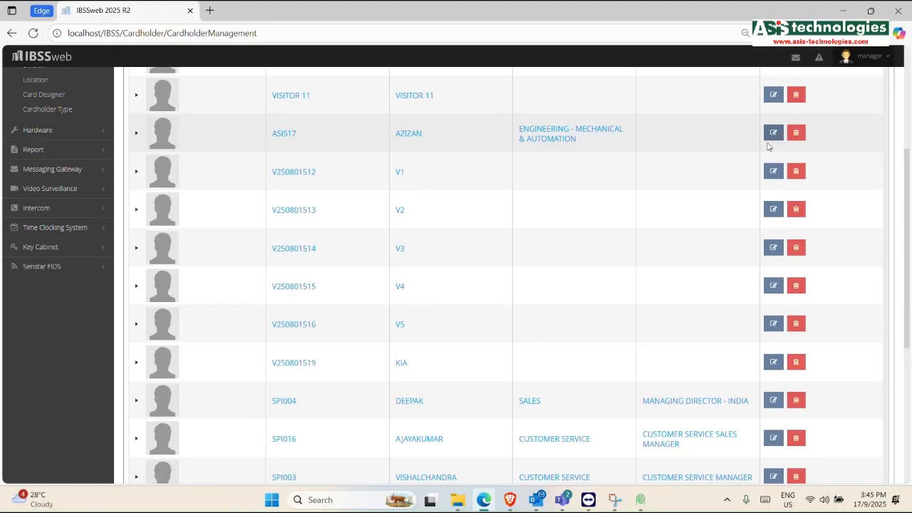
click(773, 137)
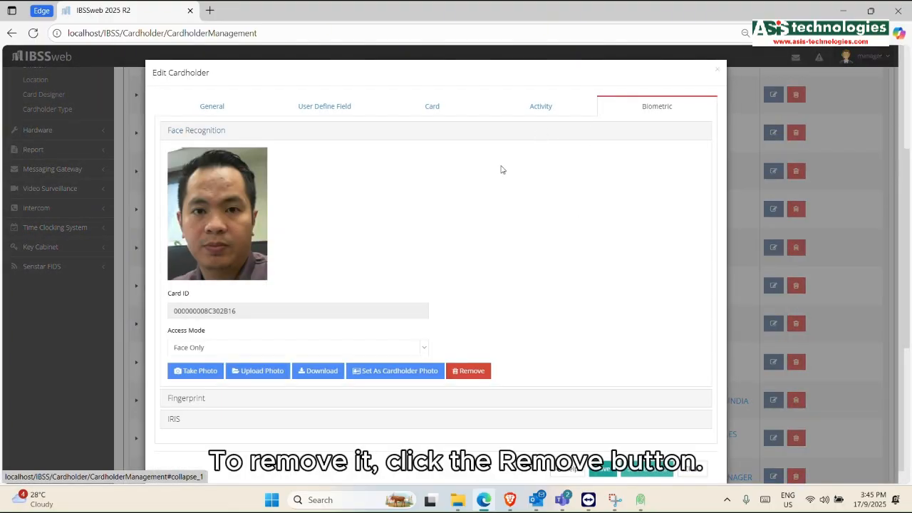
Step: Remove the face template, confirm the deletion, then save and close the record
click(471, 371)
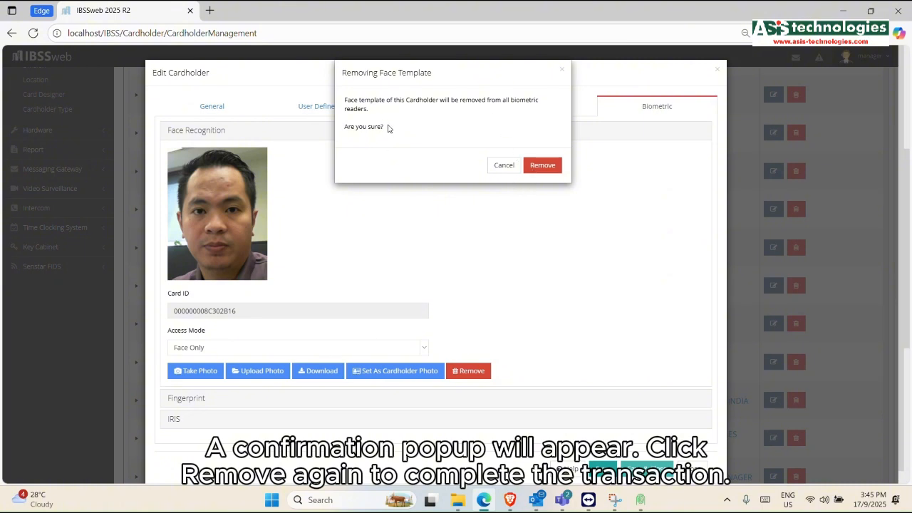
click(544, 166)
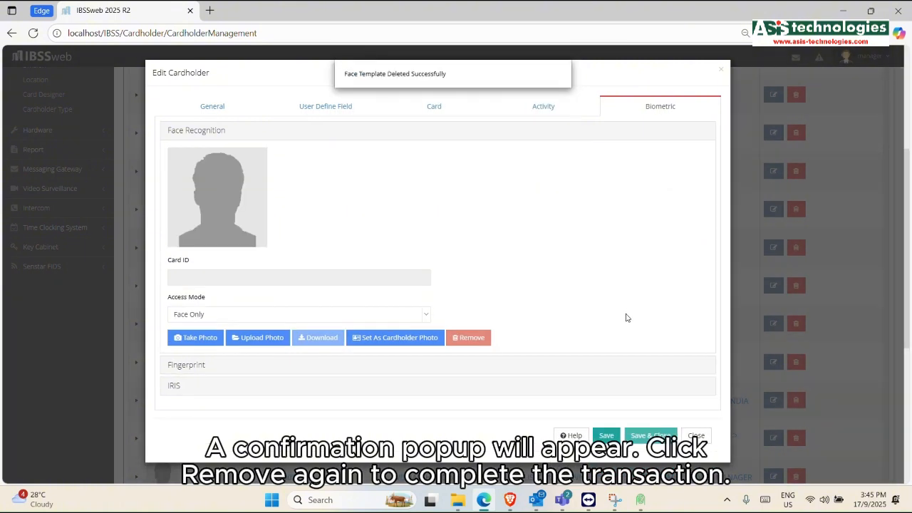
click(605, 437)
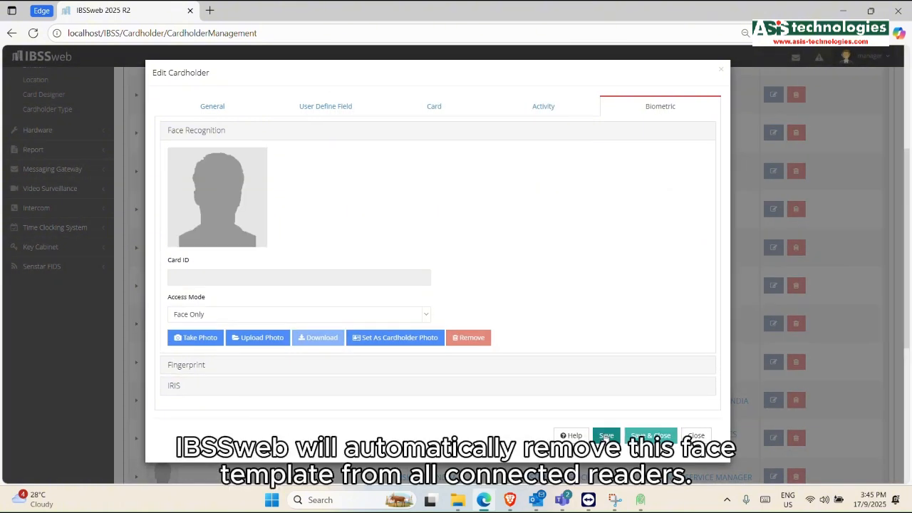
click(697, 436)
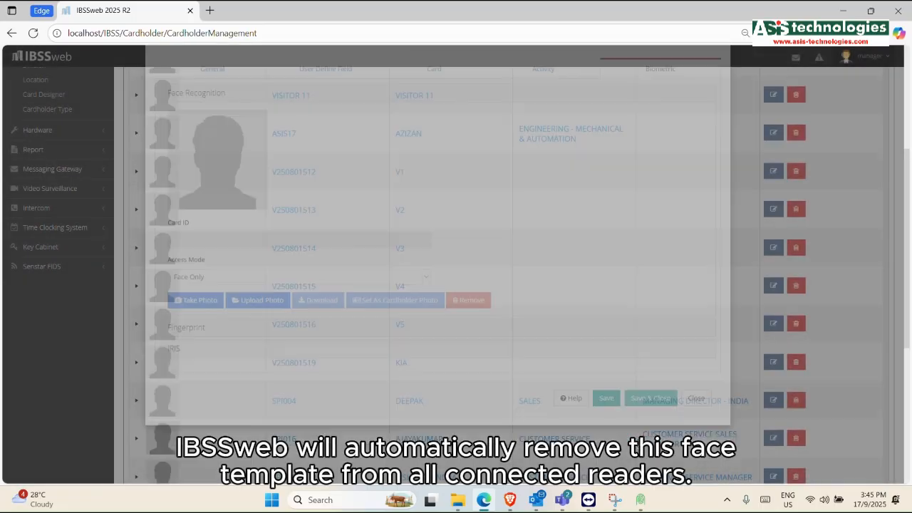